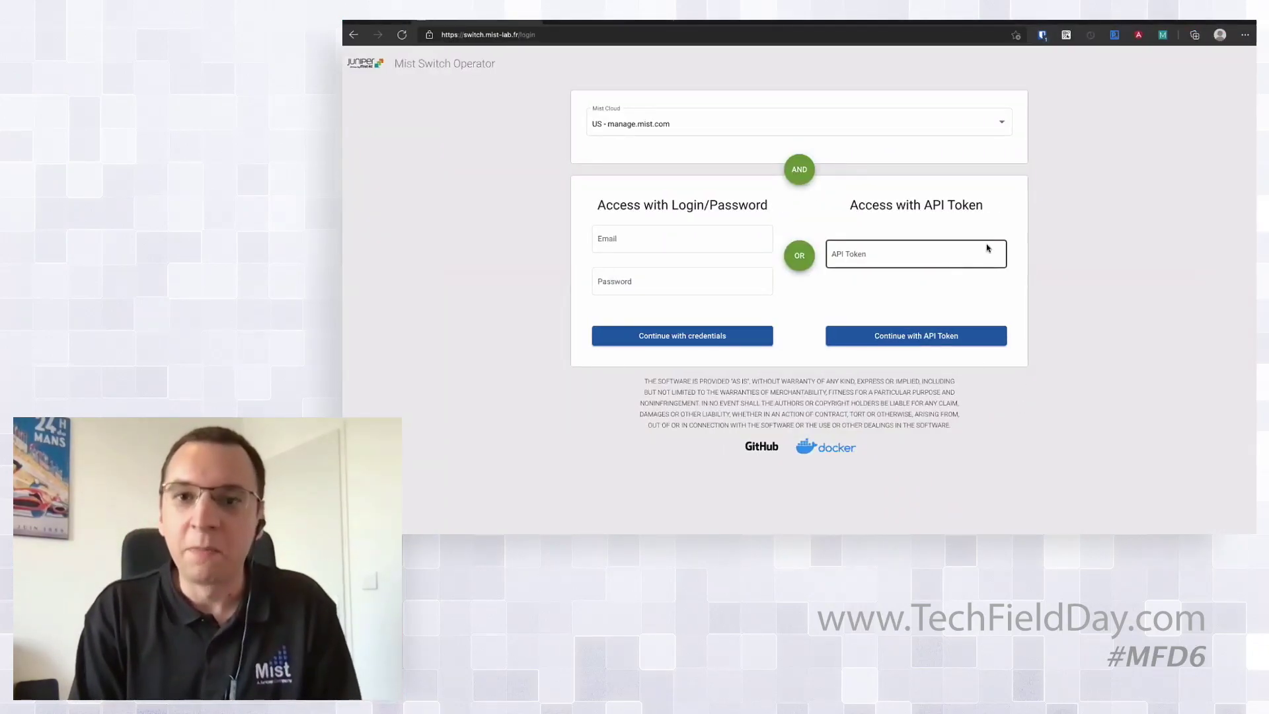
Sign in at manage.mist.com with the email and password saved in Bitwarden.
click(493, 36)
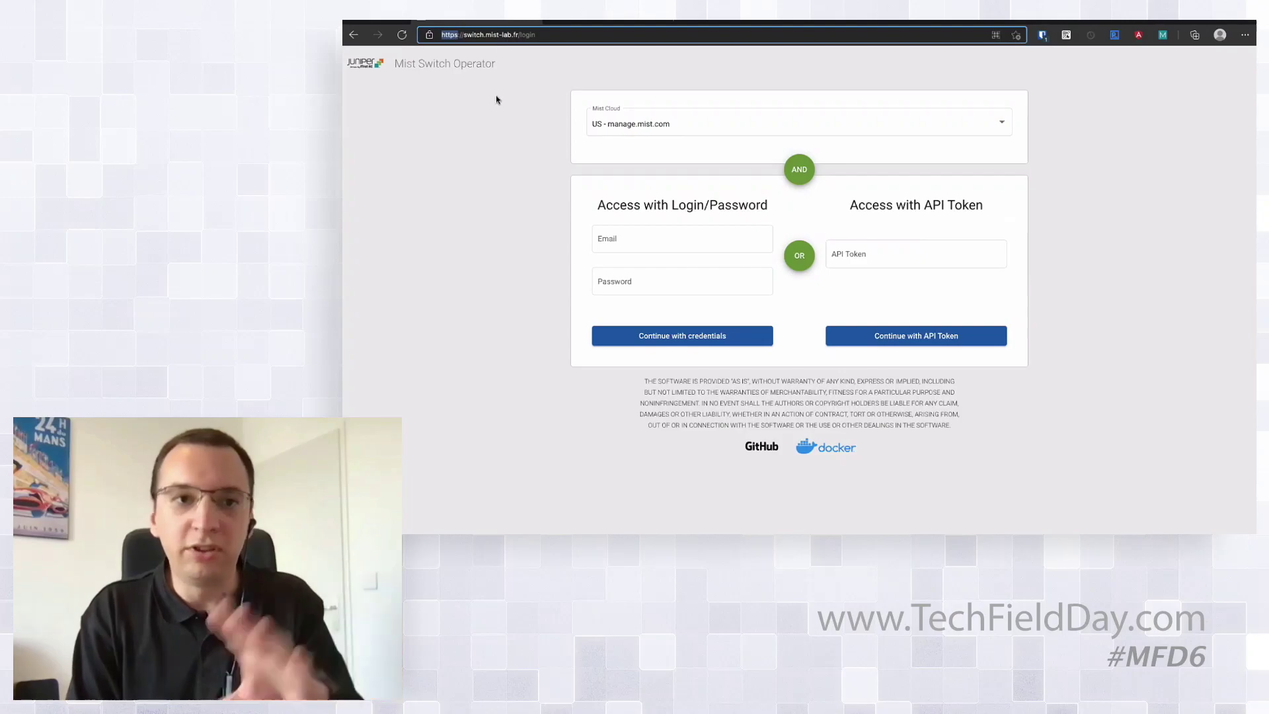
click(712, 111)
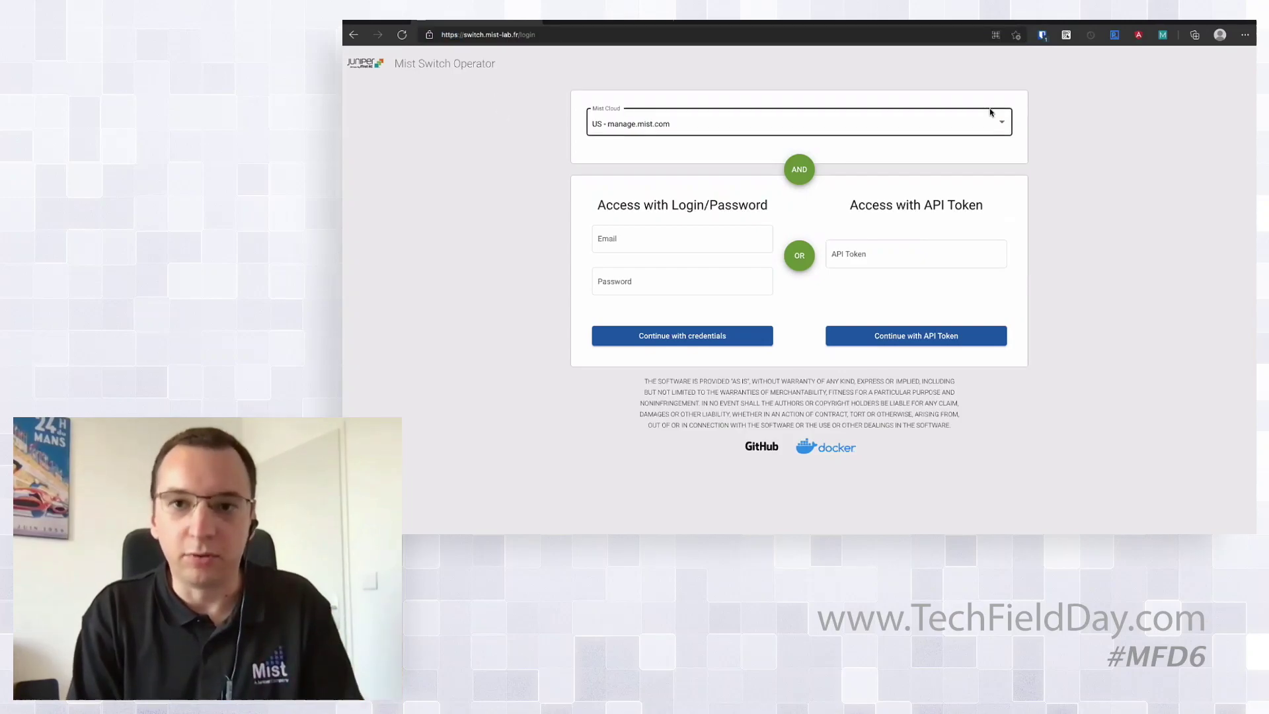
click(1042, 34)
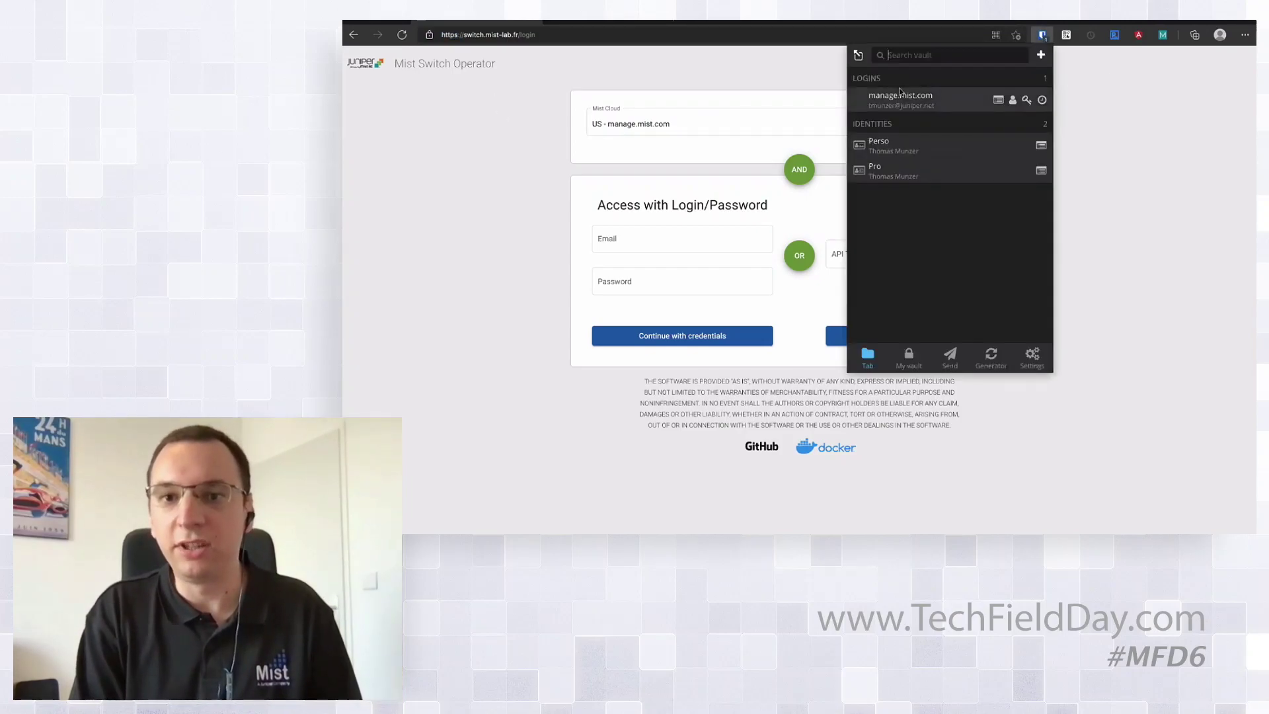
click(899, 101)
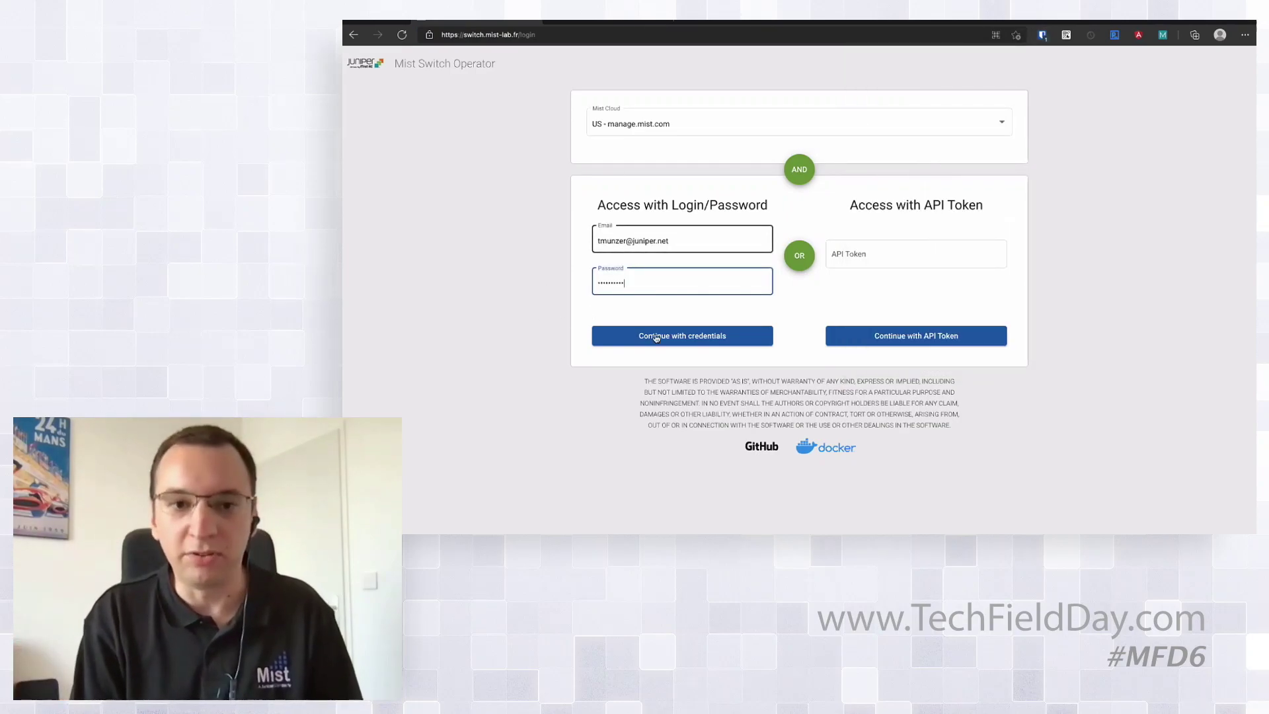
click(657, 338)
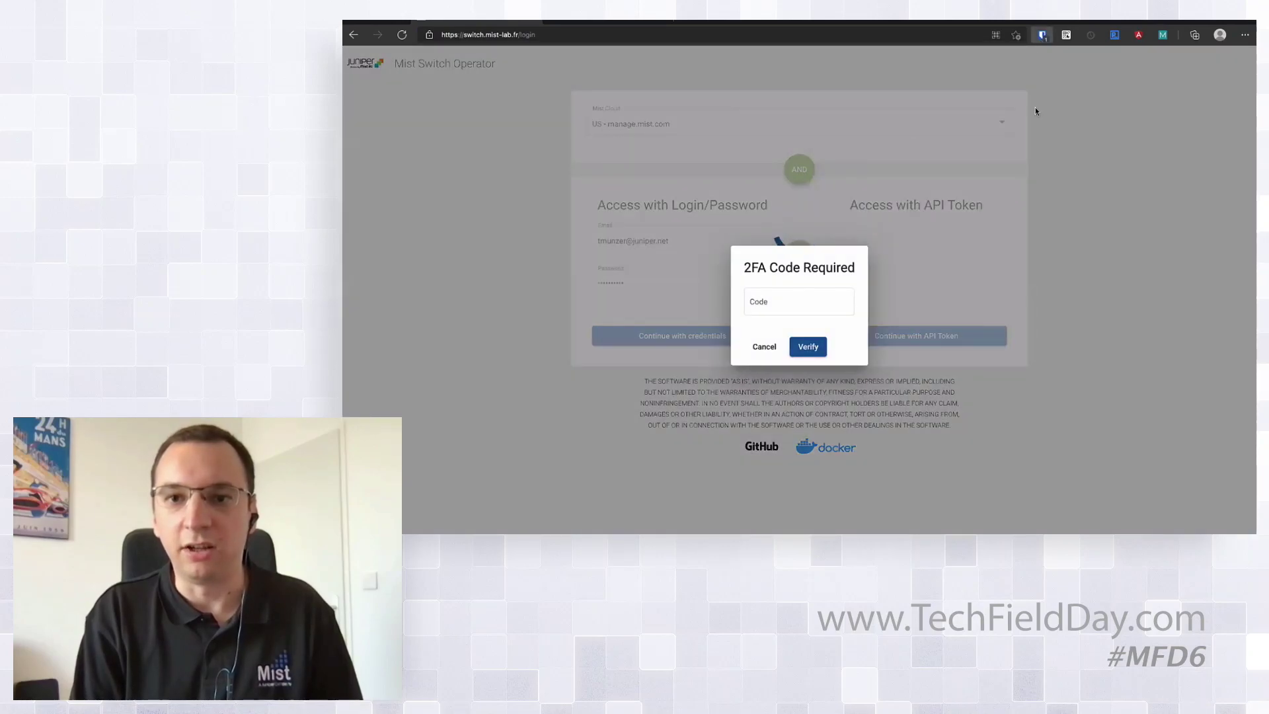
Complete two-factor verification by pasting the TOTP code from Bitwarden.
click(1043, 35)
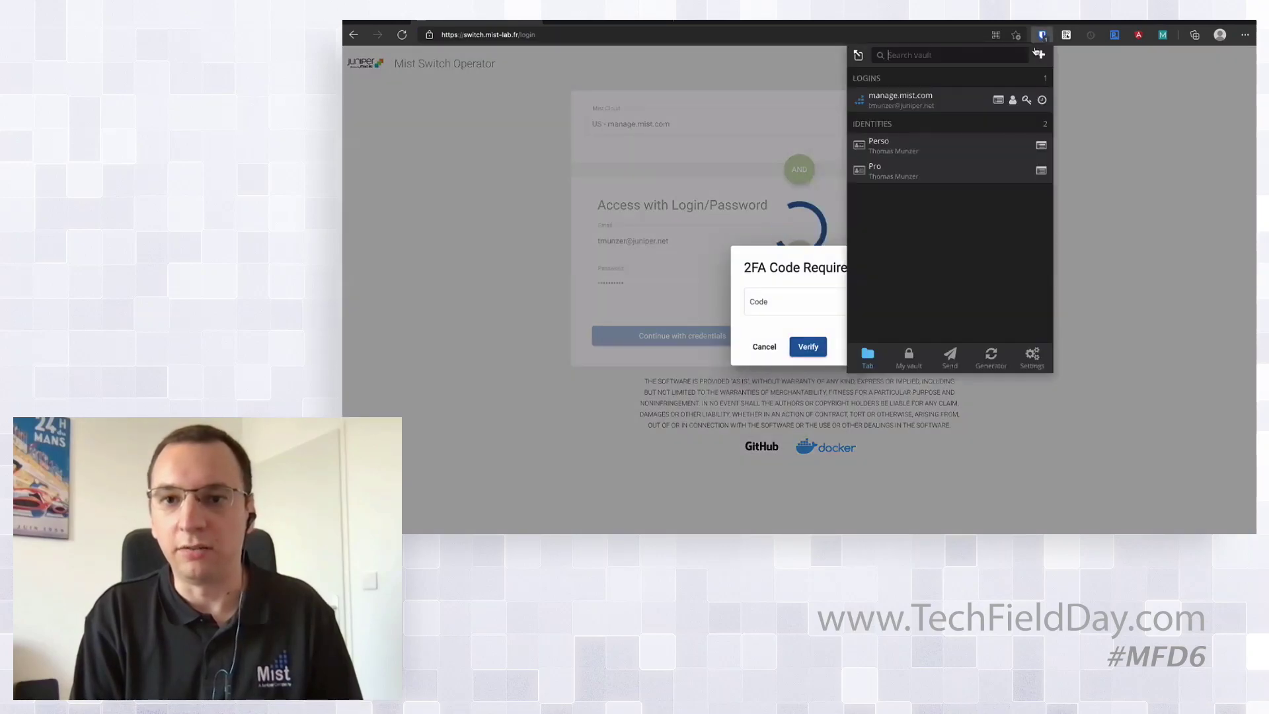
click(1041, 101)
click(783, 301)
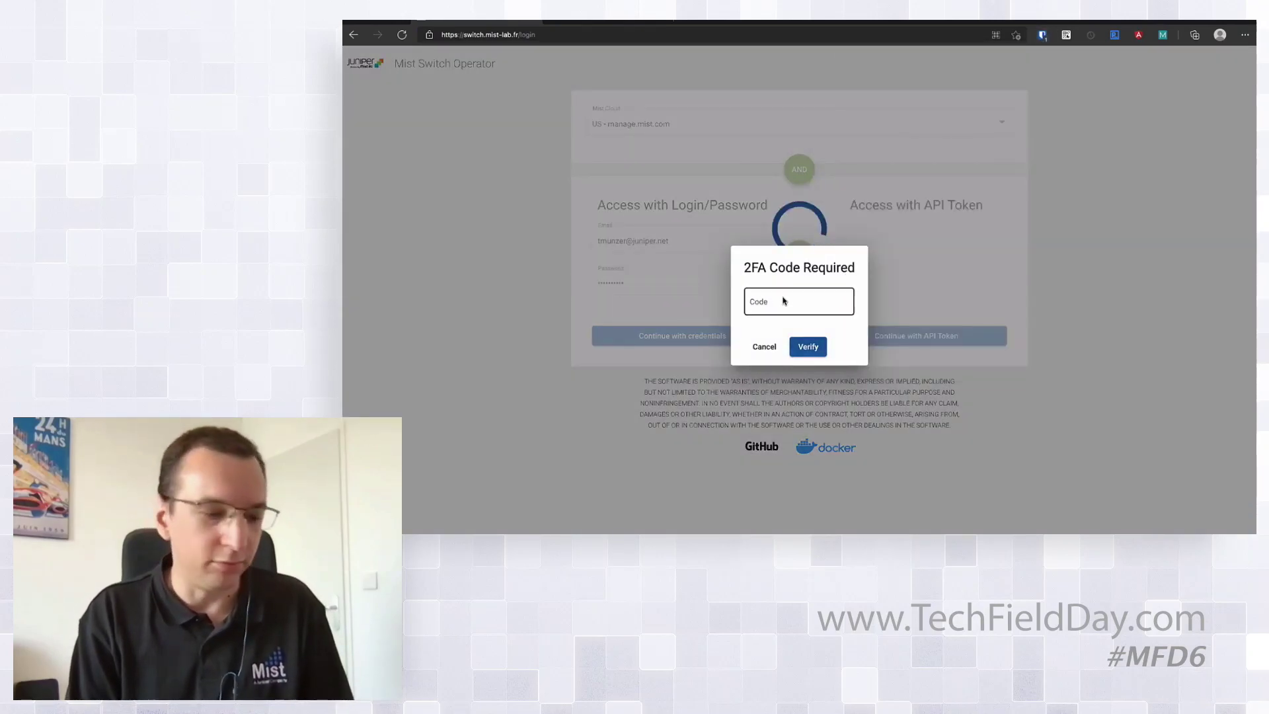
key(ctrl+v)
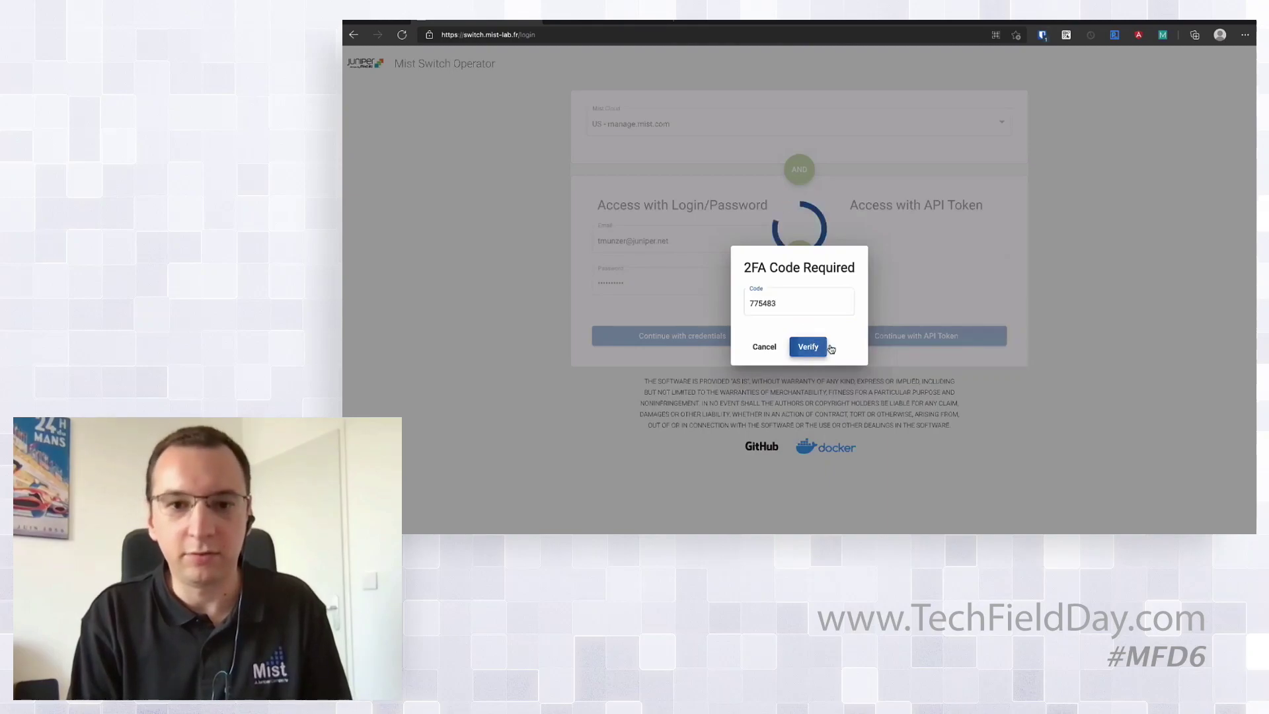
click(811, 345)
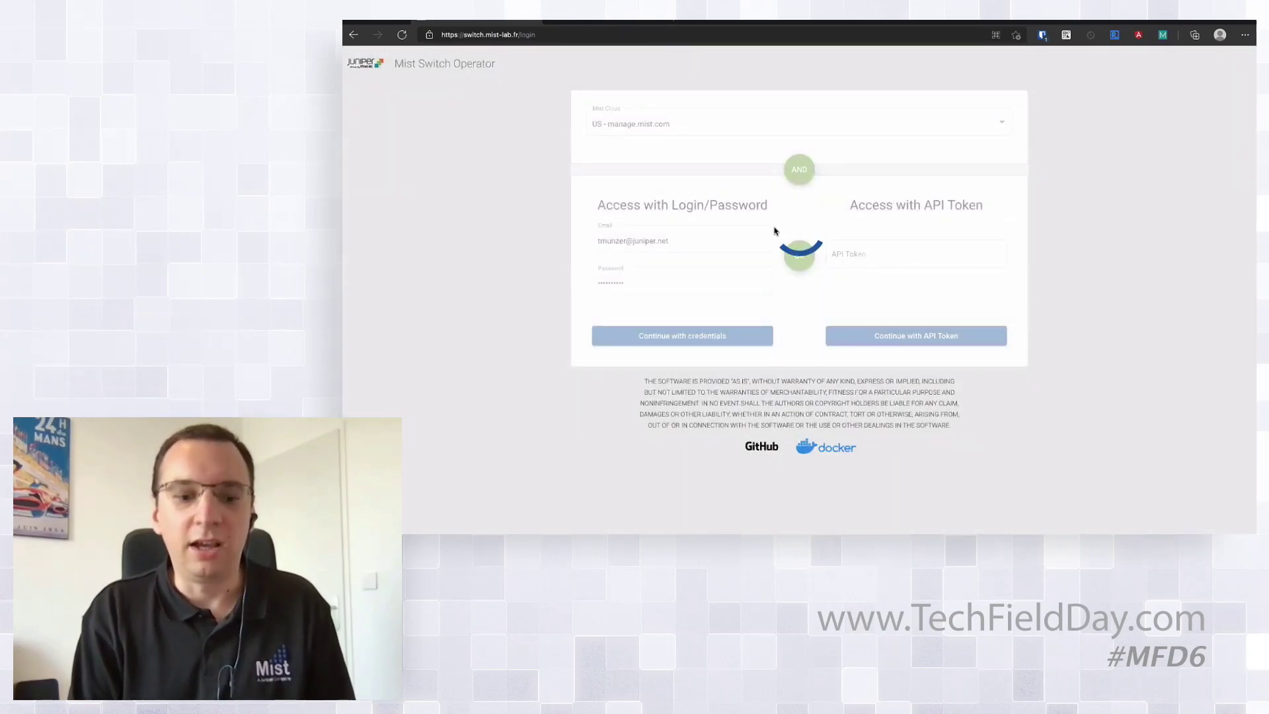
click(427, 125)
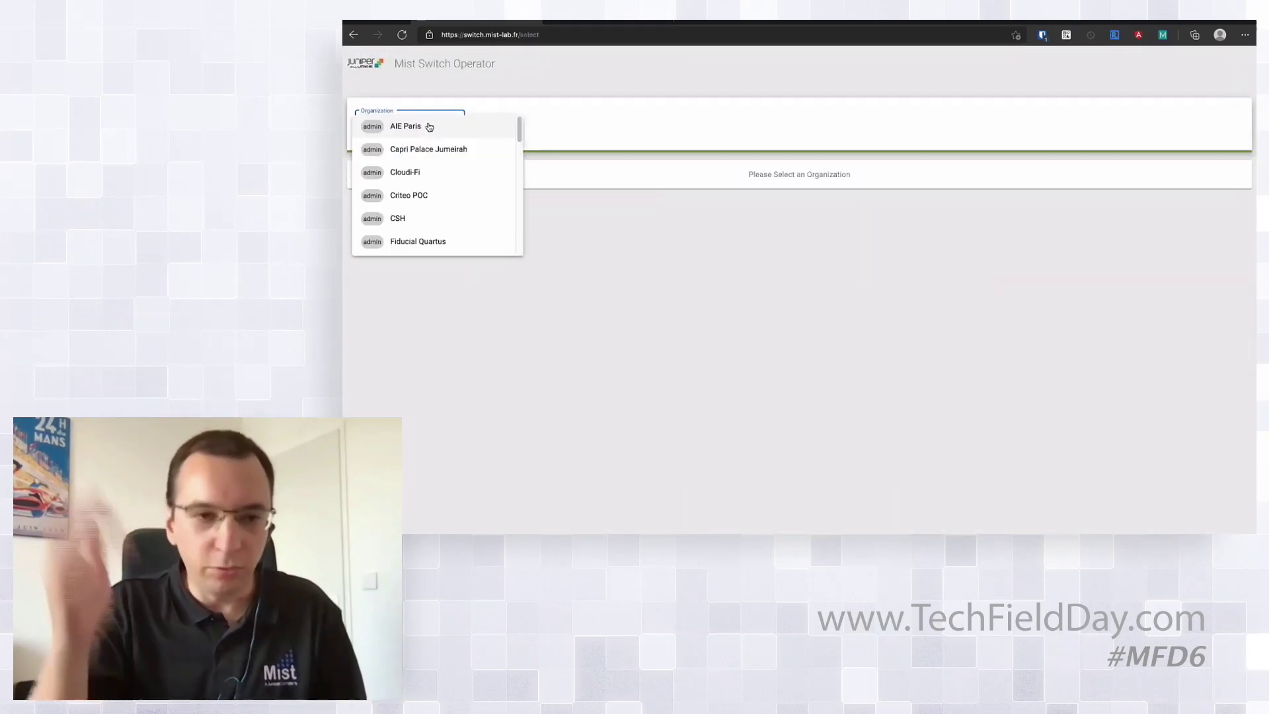
scroll(413, 188, down, 3)
scroll(413, 189, down, 2)
scroll(415, 189, down, 2)
scroll(414, 189, down, 1)
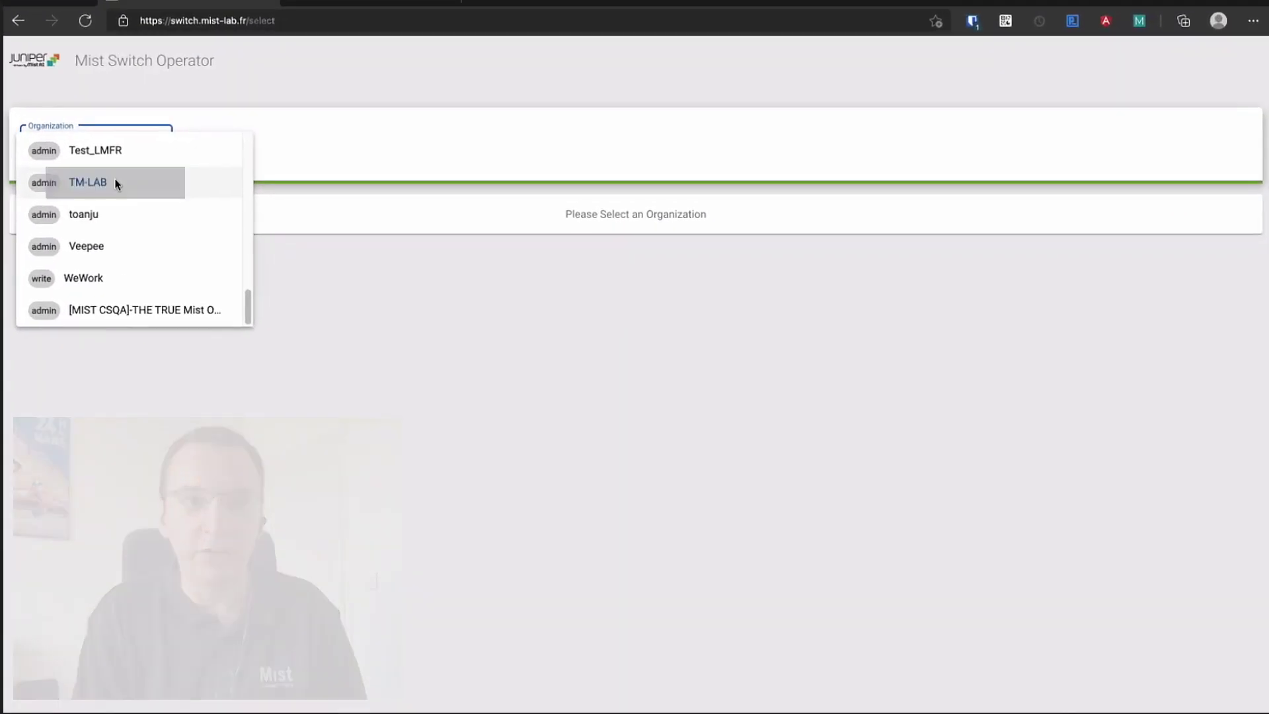
Choose the TM-LAB organization and open its lab site dashboard.
click(117, 185)
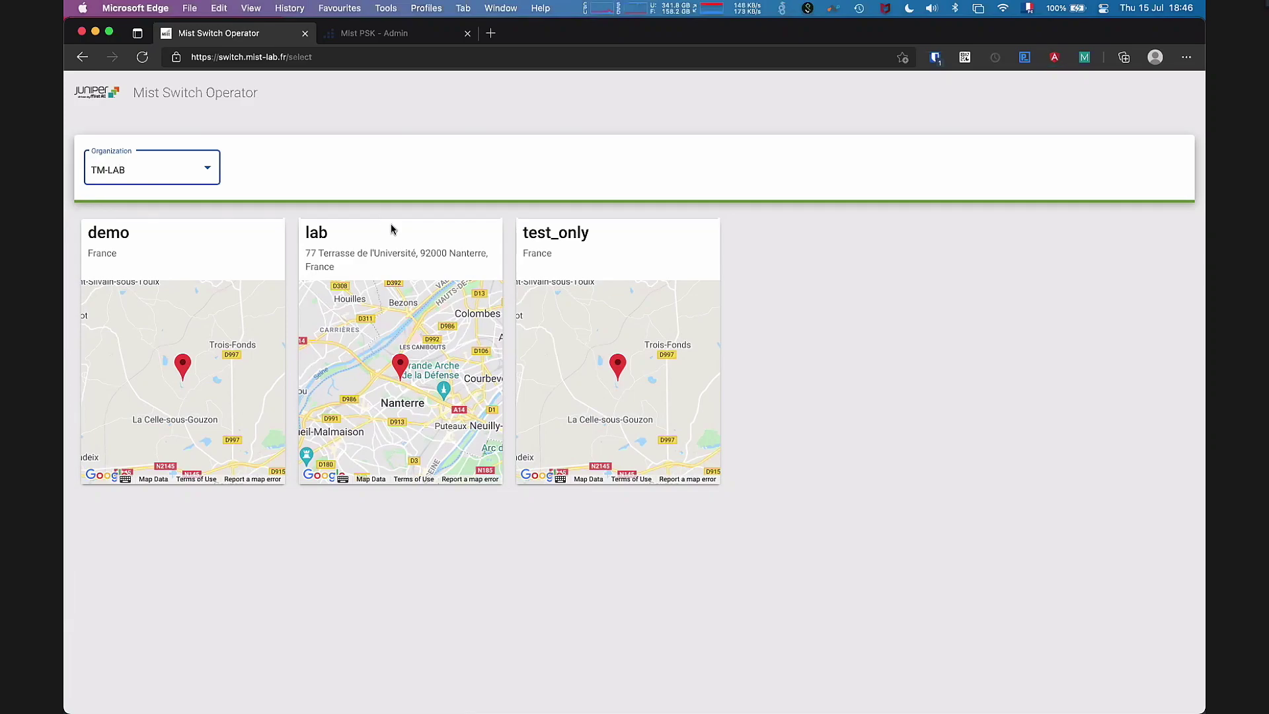
click(392, 248)
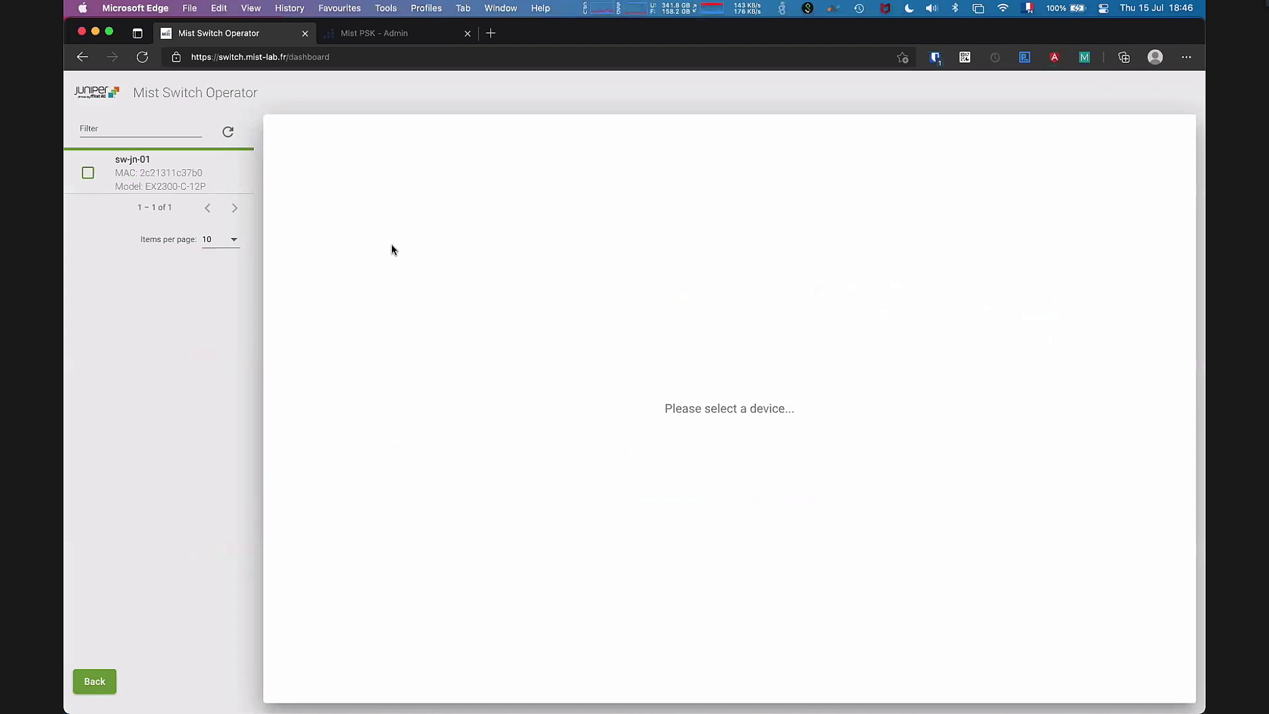
On sw-jn-01, assign ports ge-0/0/0 and ge-0/0/1 to VLAN reg (12).
click(137, 187)
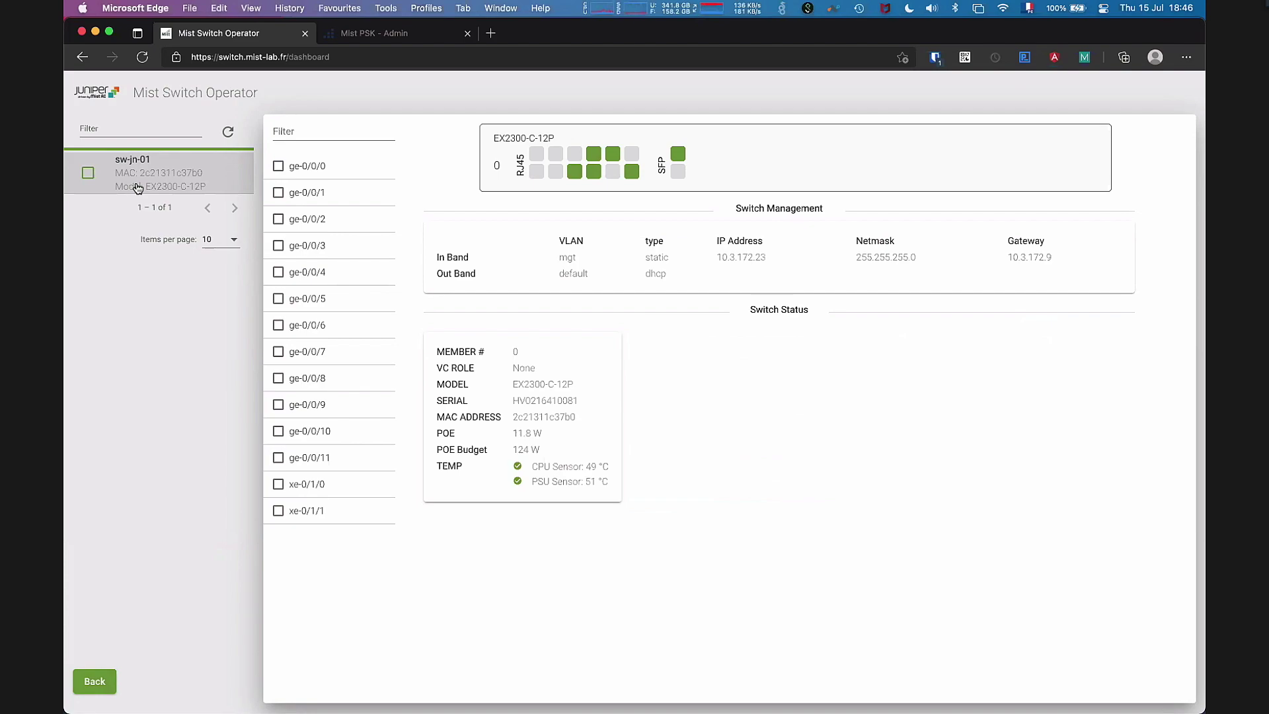
click(279, 165)
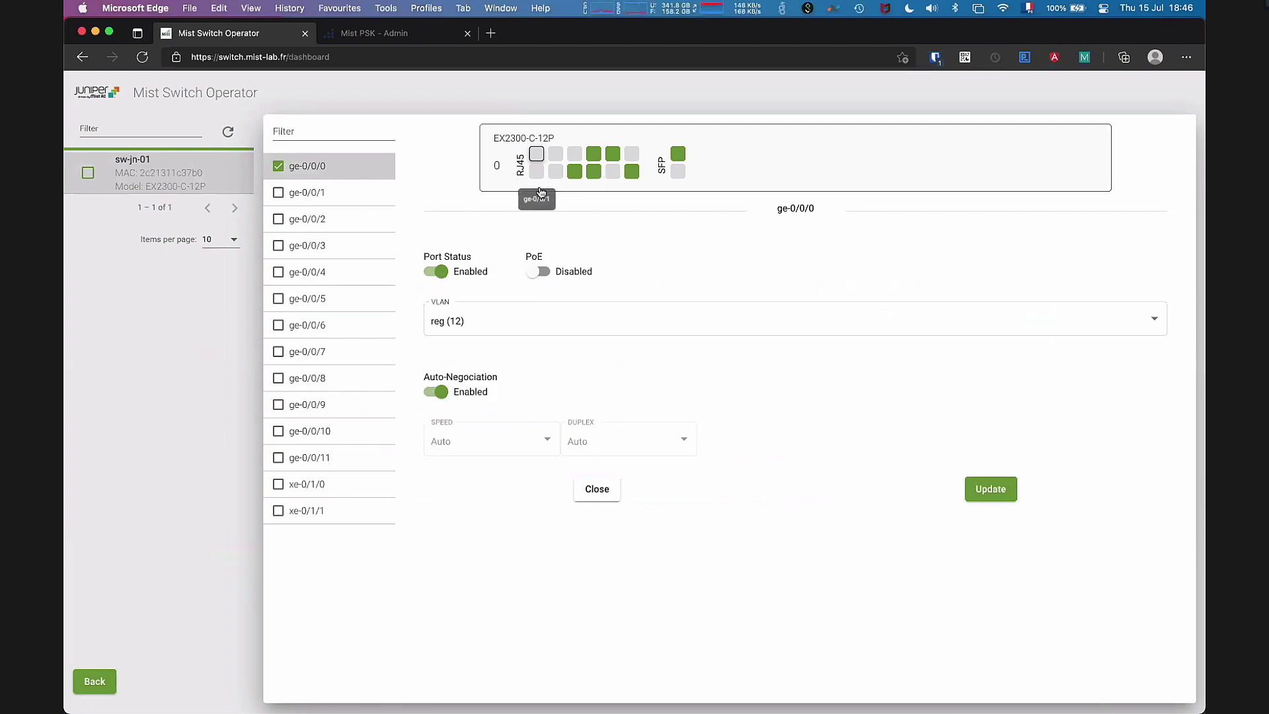
click(535, 172)
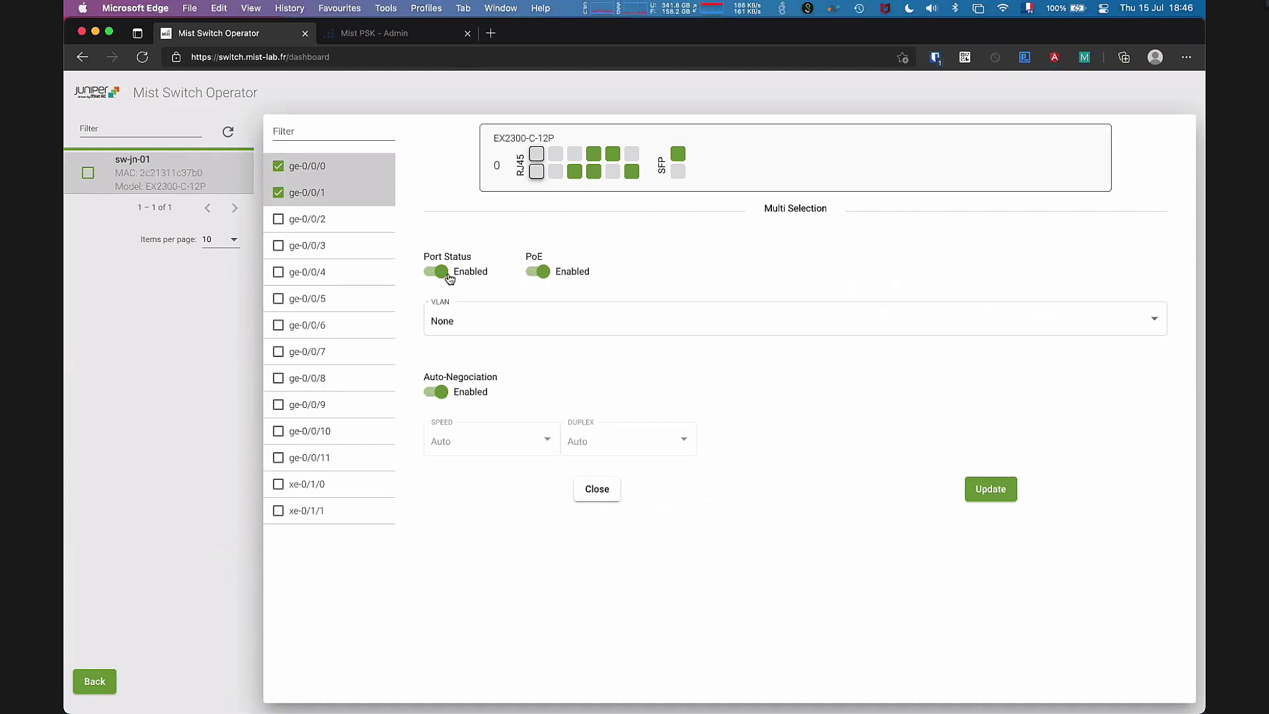
click(478, 322)
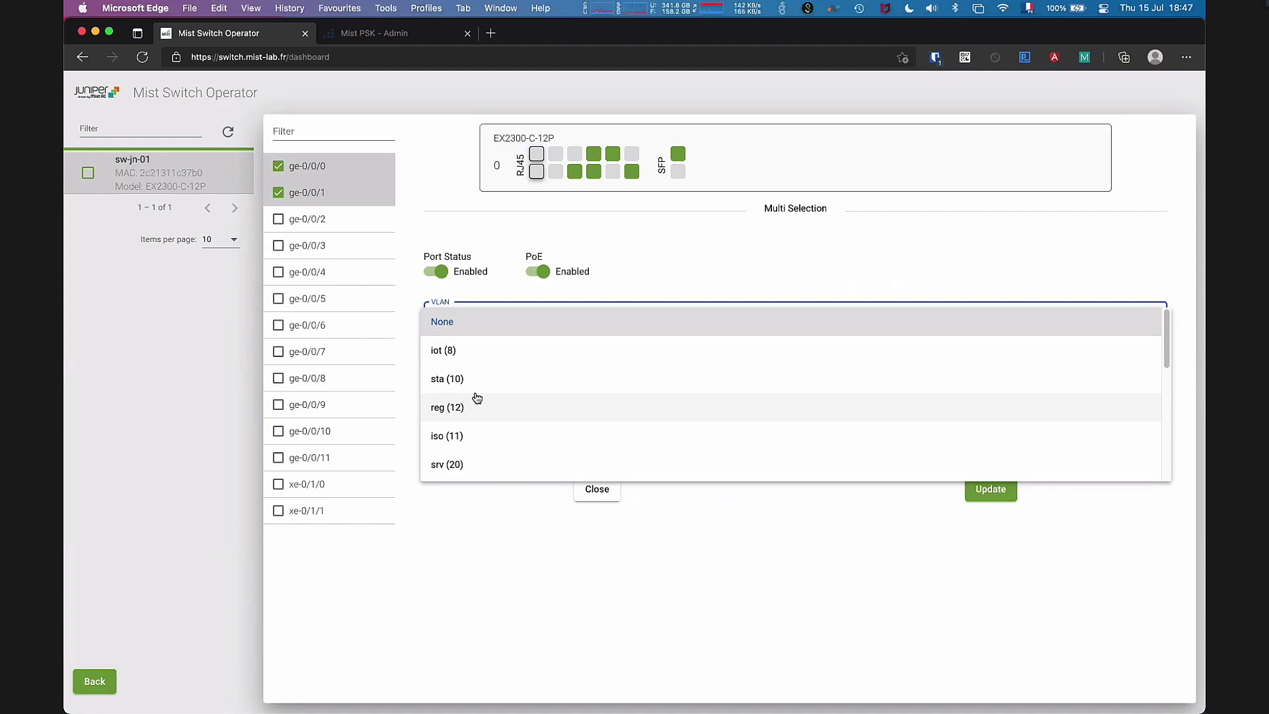
click(474, 404)
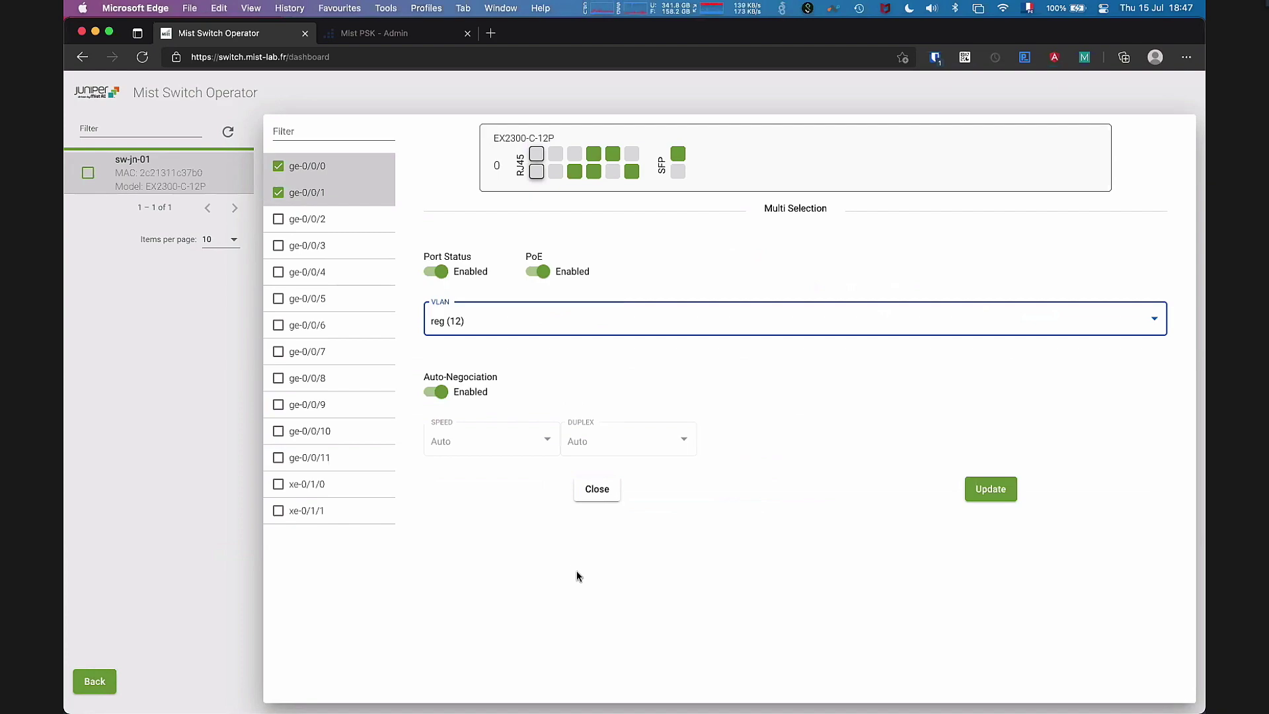
click(984, 491)
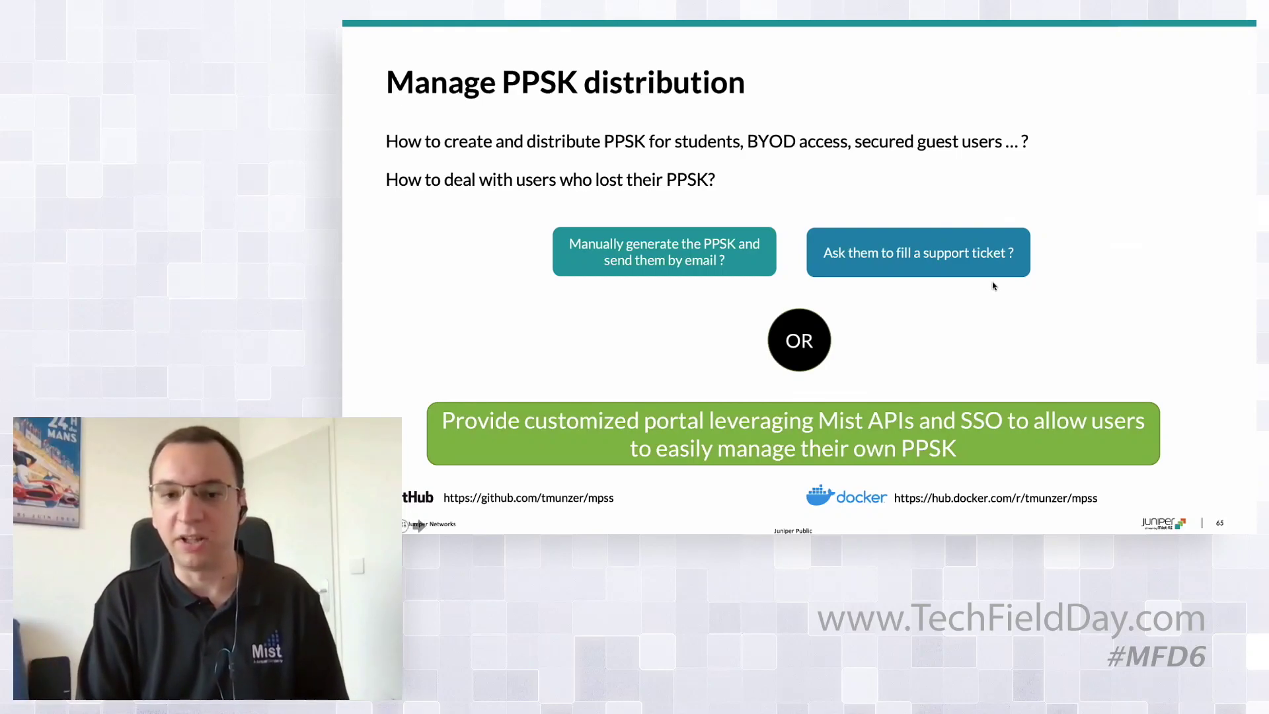
Switch desktops from the slides to the Mist PSK Self-Service Portal window.
key(ctrl+Right)
key(ctrl+super+Right)
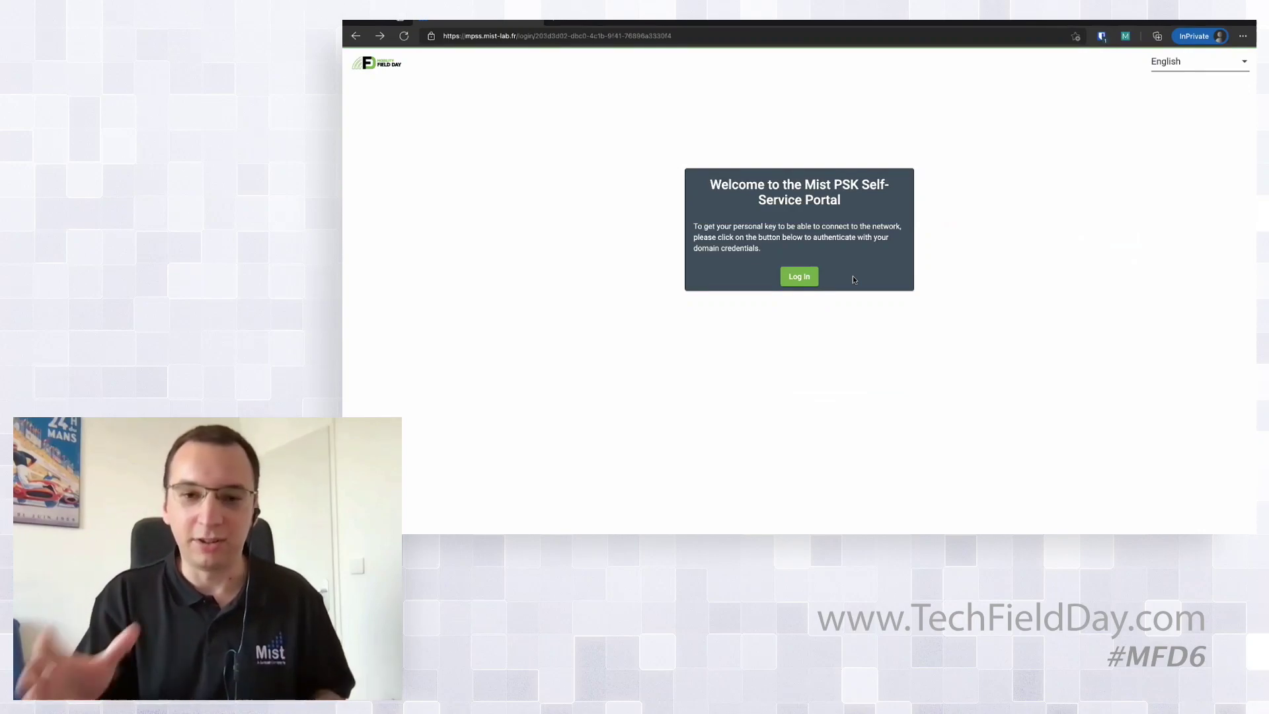
Log in from the portal welcome card, keeping the language set to English.
click(806, 274)
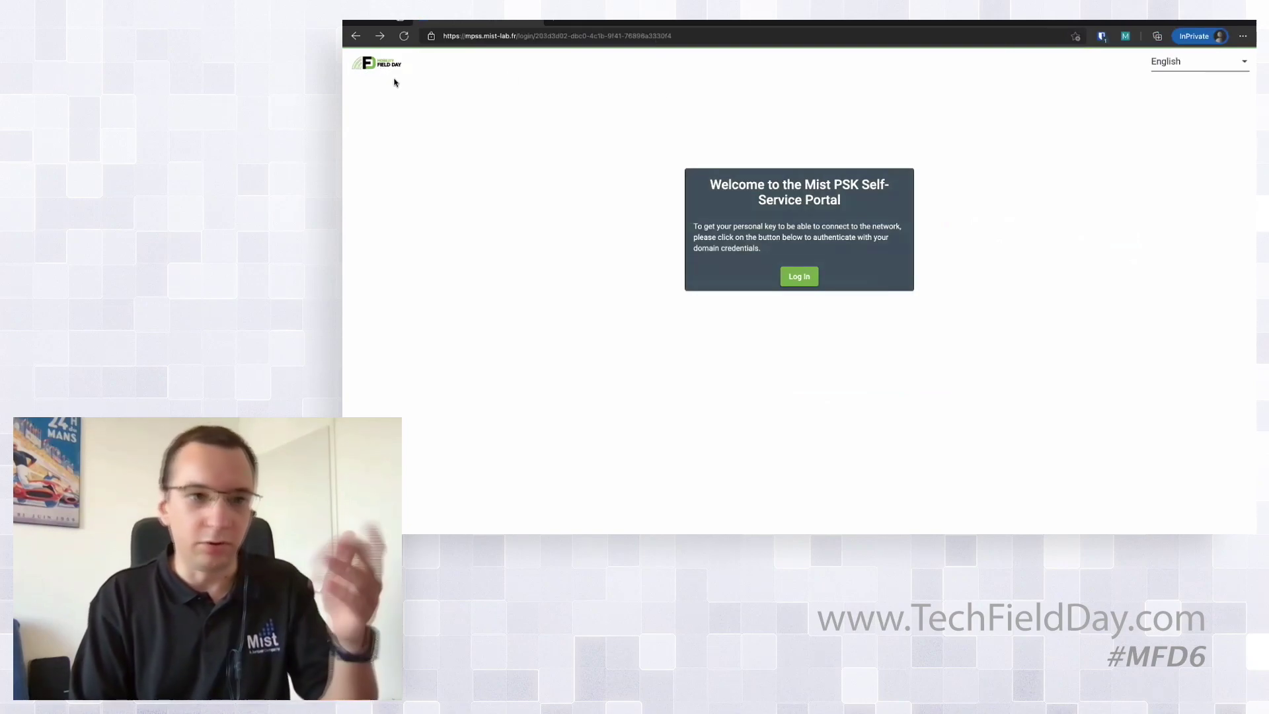
click(1180, 63)
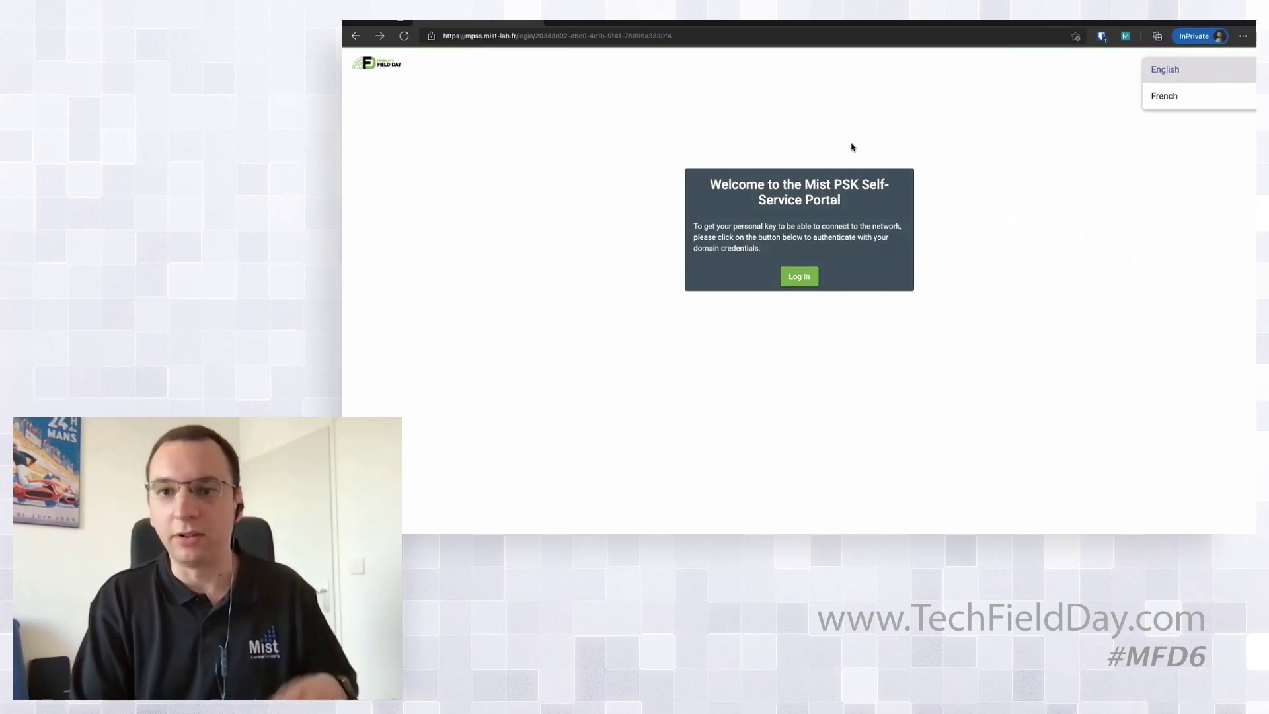
click(810, 279)
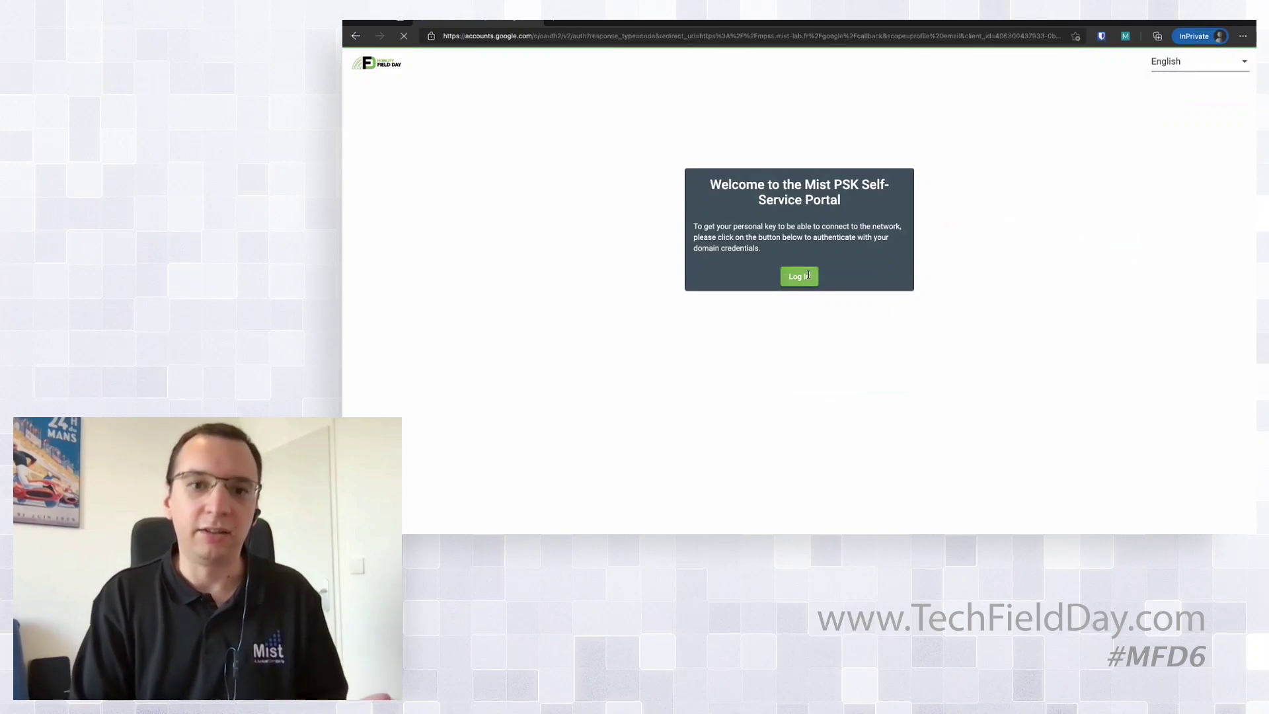
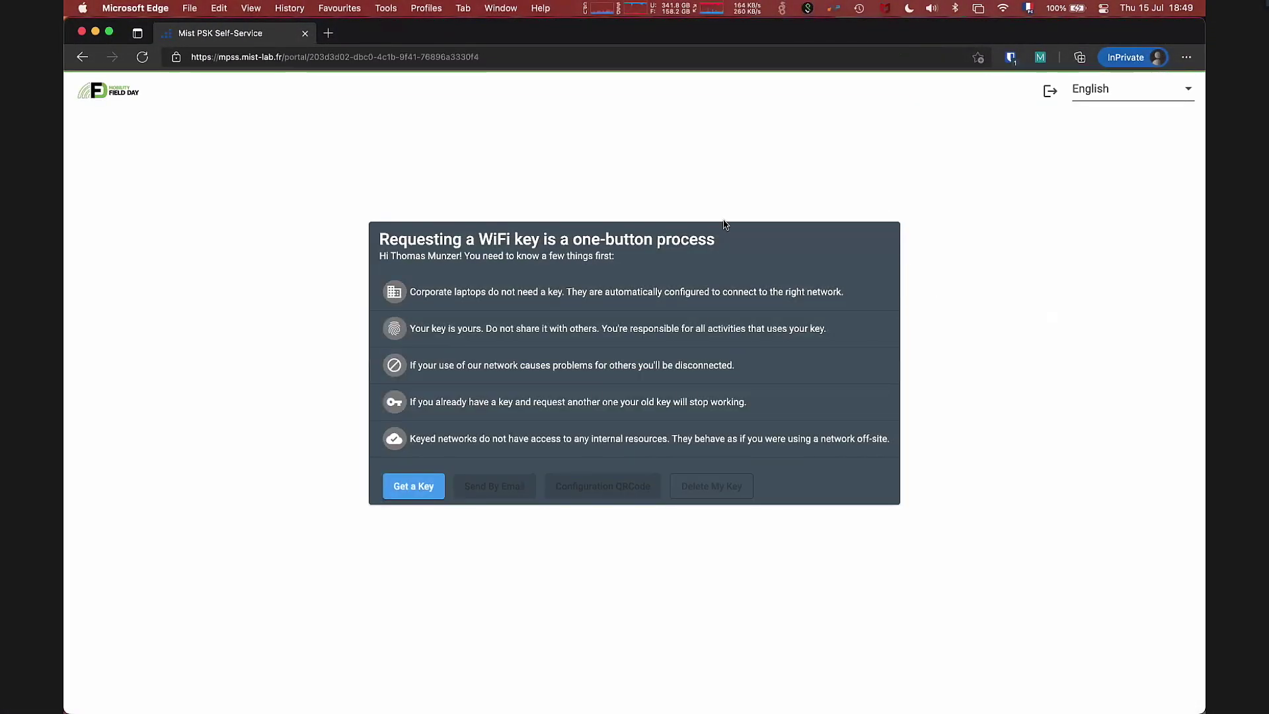
Highlight the personalised greeting on the portal's key-request page.
drag(380, 257, 464, 255)
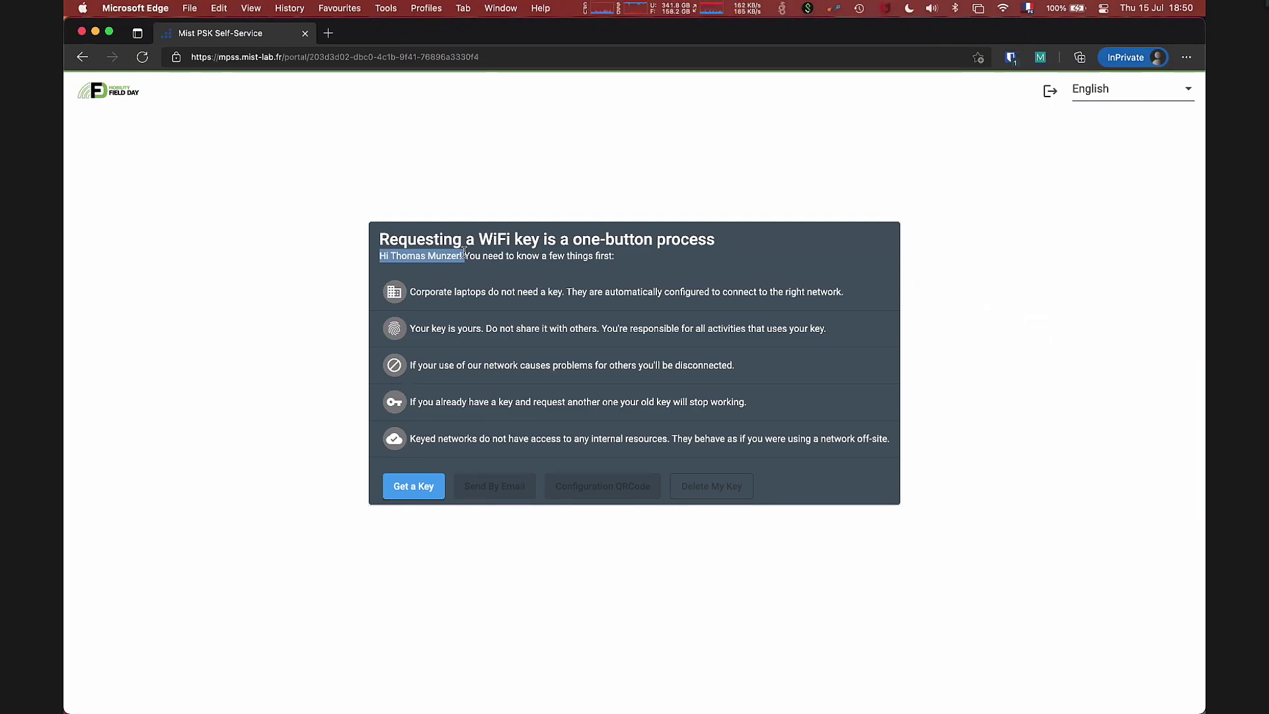
Get a new WiFi key, view its configuration QR code, then close it.
click(406, 486)
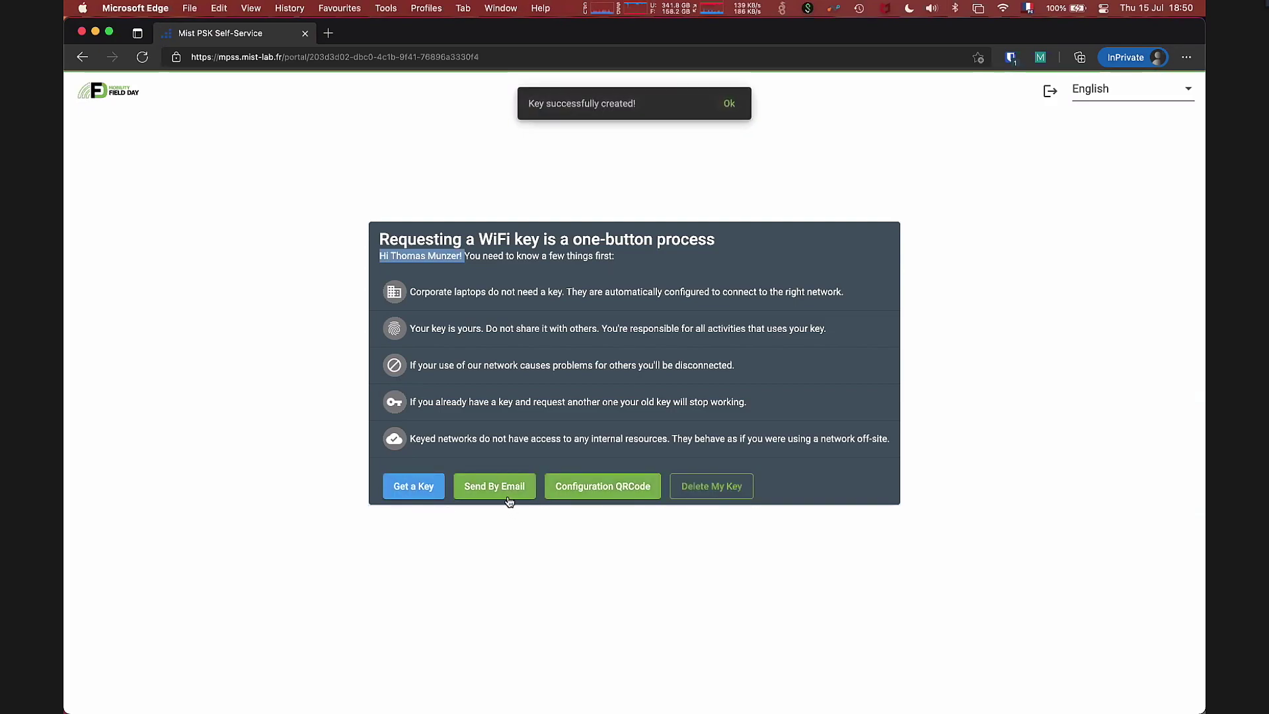
click(614, 488)
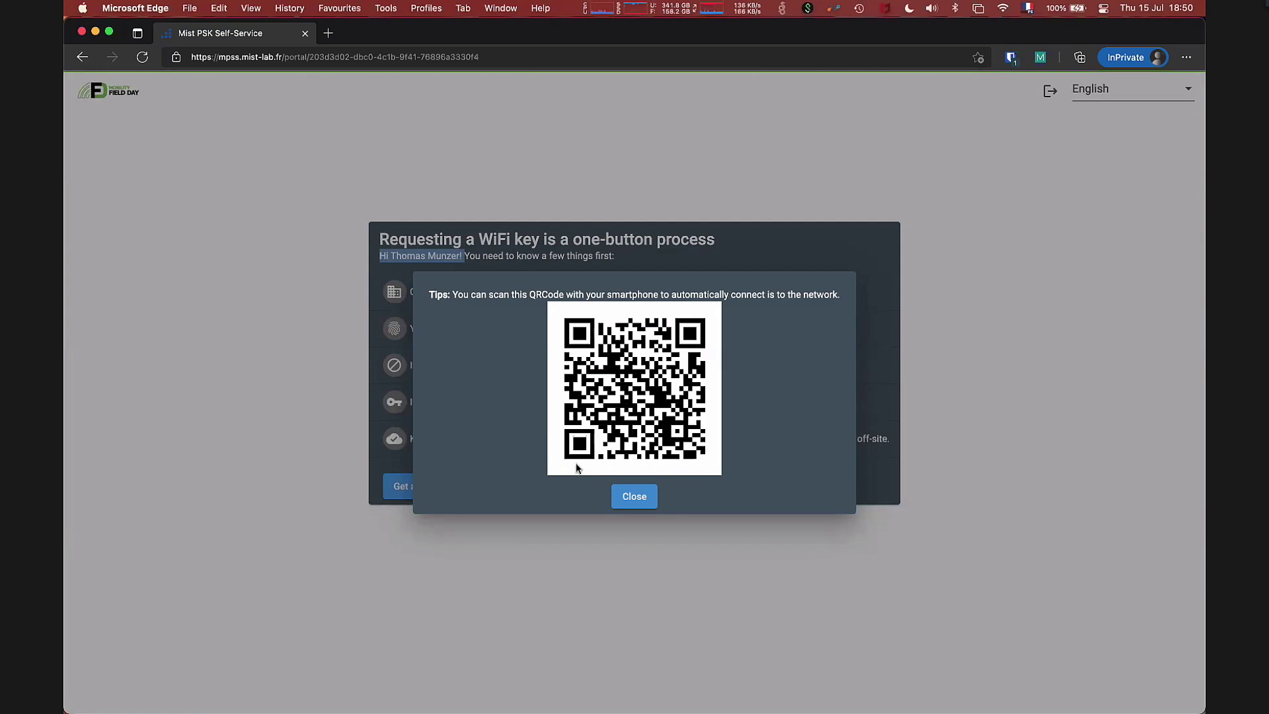
click(633, 498)
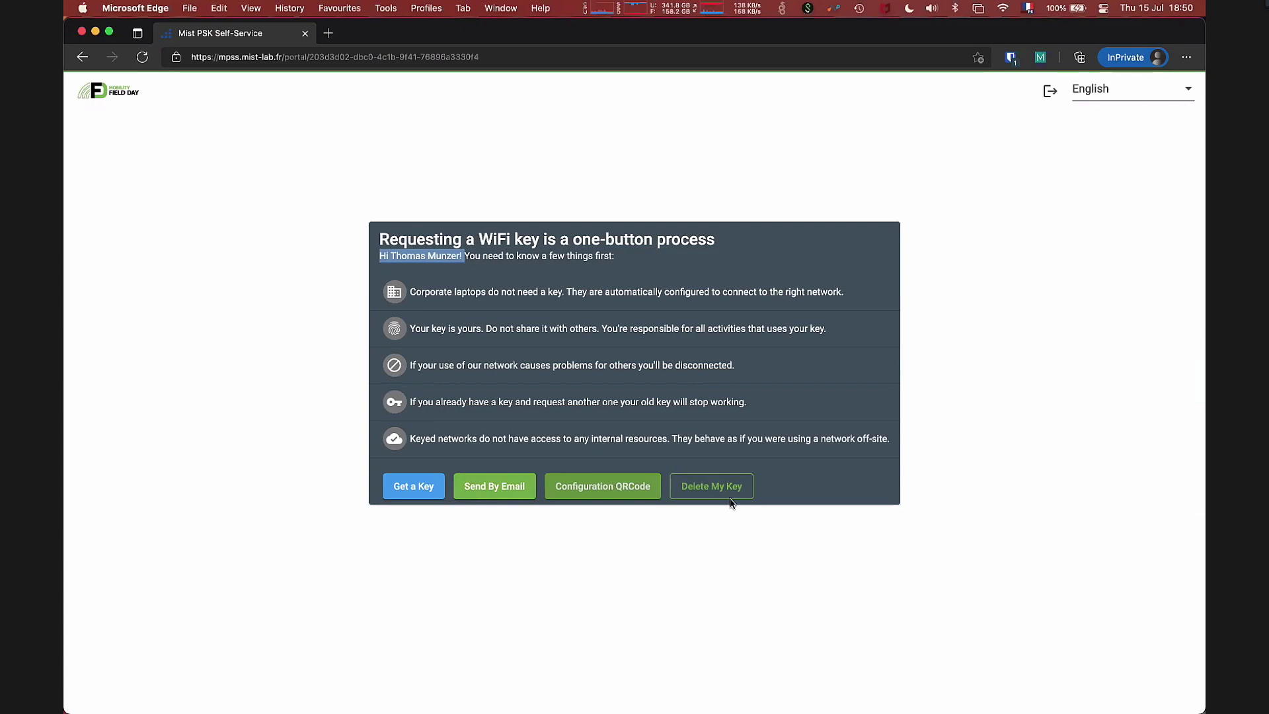